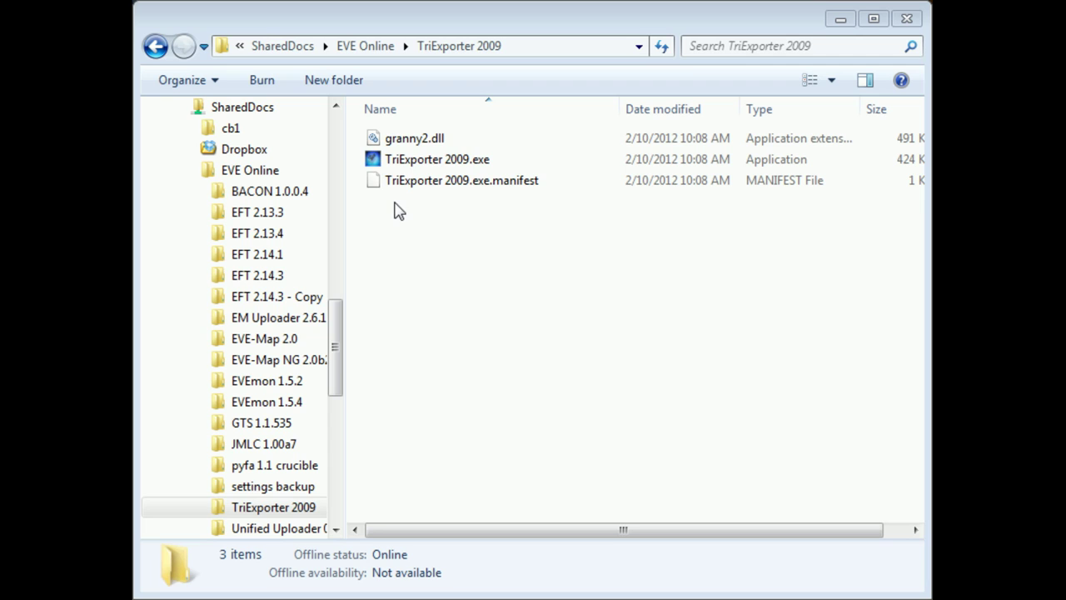
Launch TriExporter 2009.exe from Explorer, allowing it past the security warning
{"action": "left_click", "coordinate": [374, 147]}
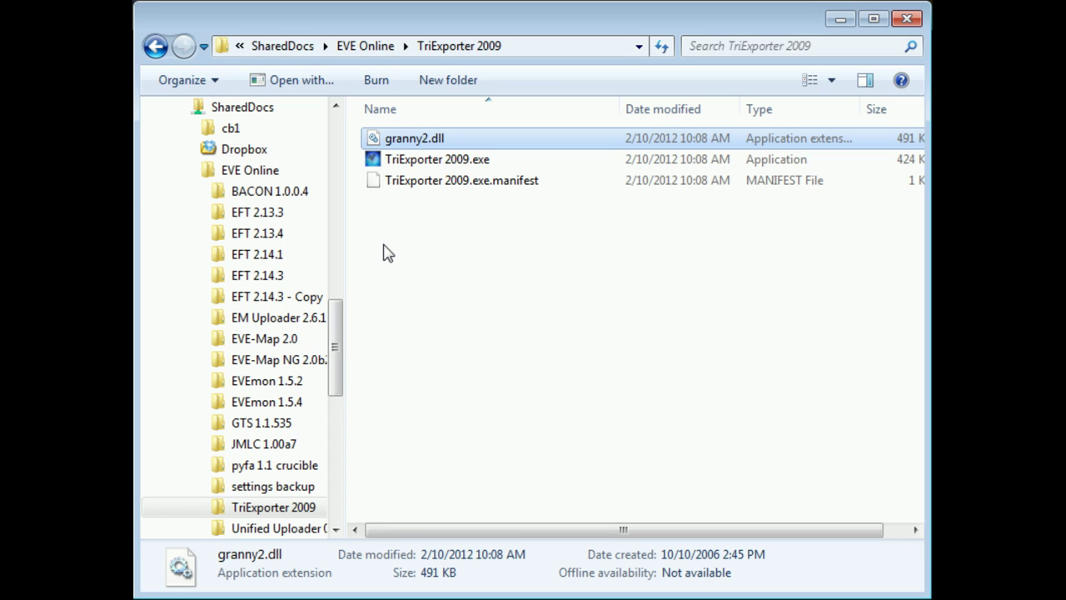
{"action": "double_click", "coordinate": [373, 161]}
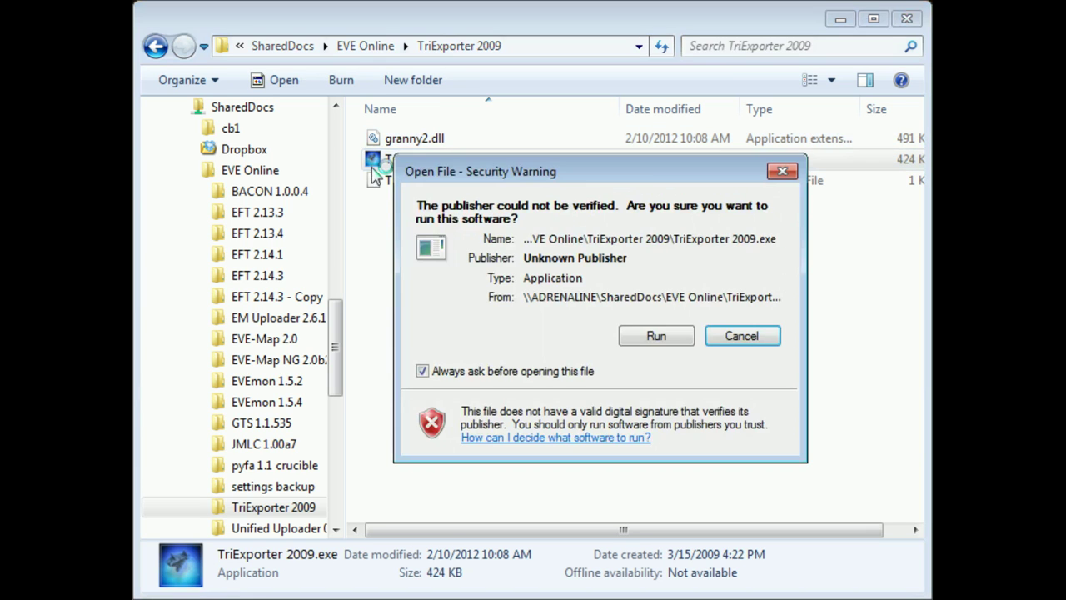
{"action": "left_click", "coordinate": [624, 340]}
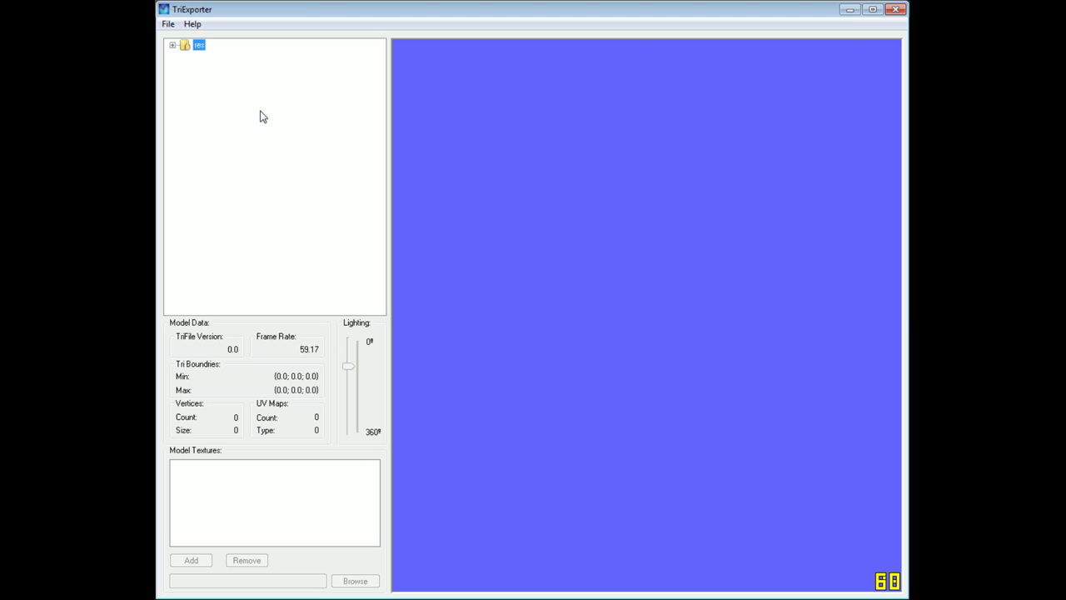
Expand the res tree through dx9, model, ship and amarr down to the ac1 folder
{"action": "left_click", "coordinate": [172, 45]}
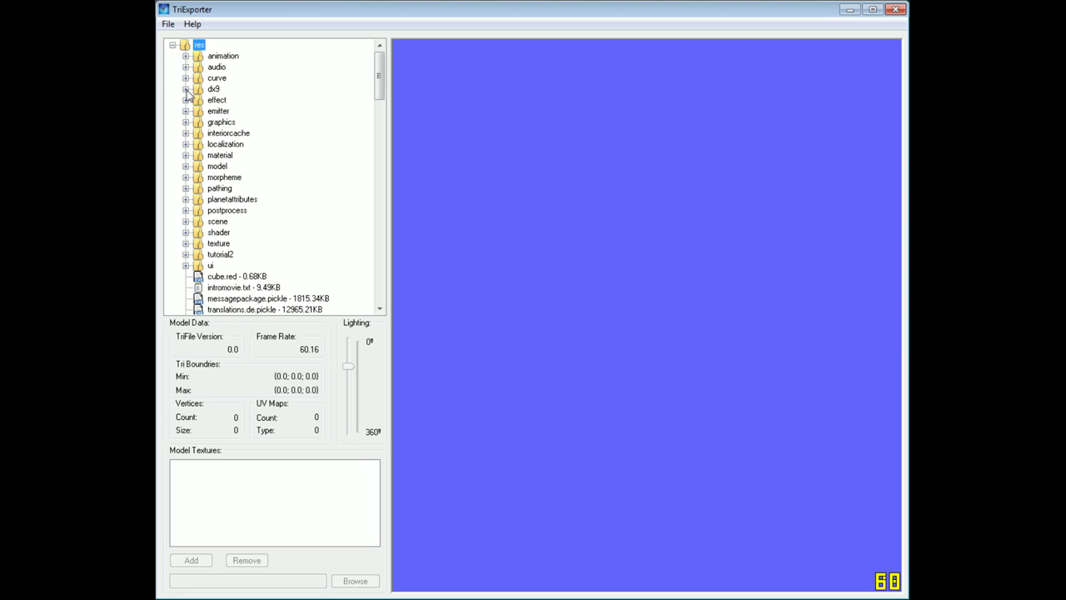
{"action": "left_click", "coordinate": [184, 89]}
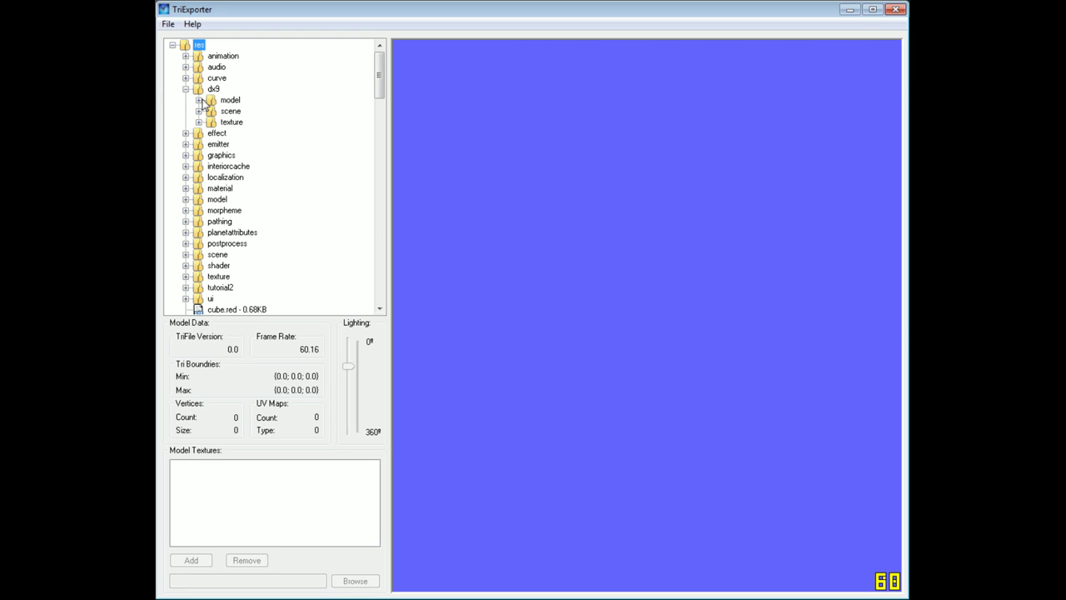
{"action": "left_click", "coordinate": [200, 100]}
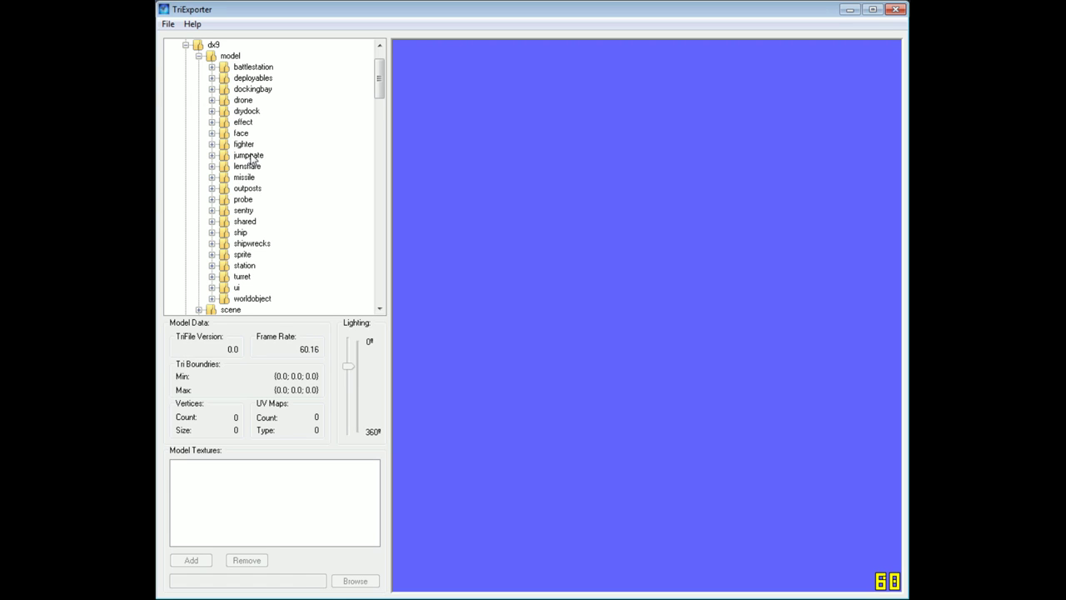
{"action": "left_click", "coordinate": [223, 234]}
{"action": "left_click", "coordinate": [212, 234]}
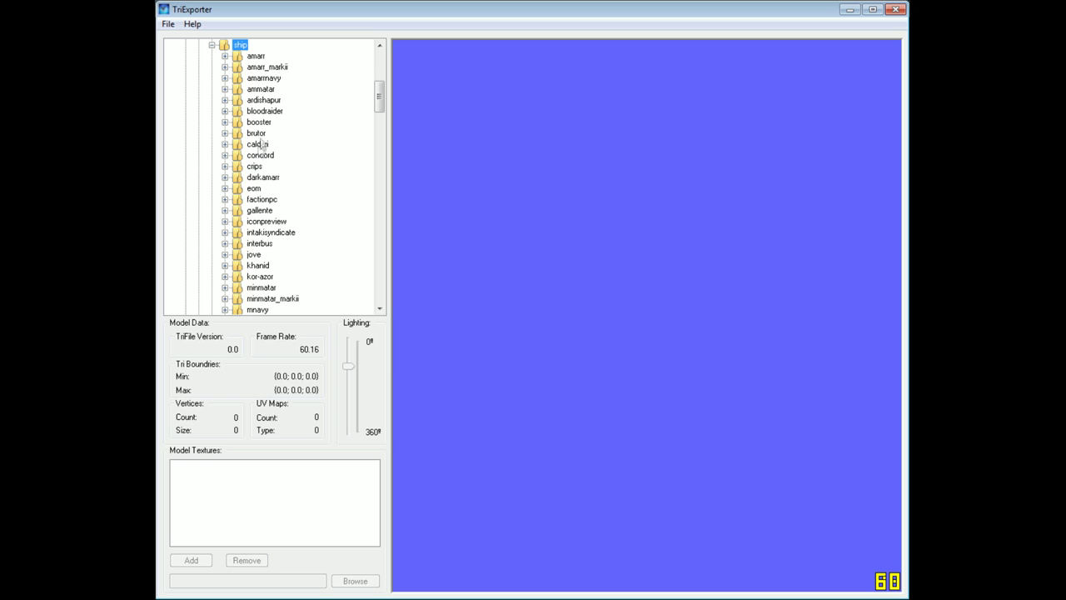
{"action": "left_click", "coordinate": [224, 57]}
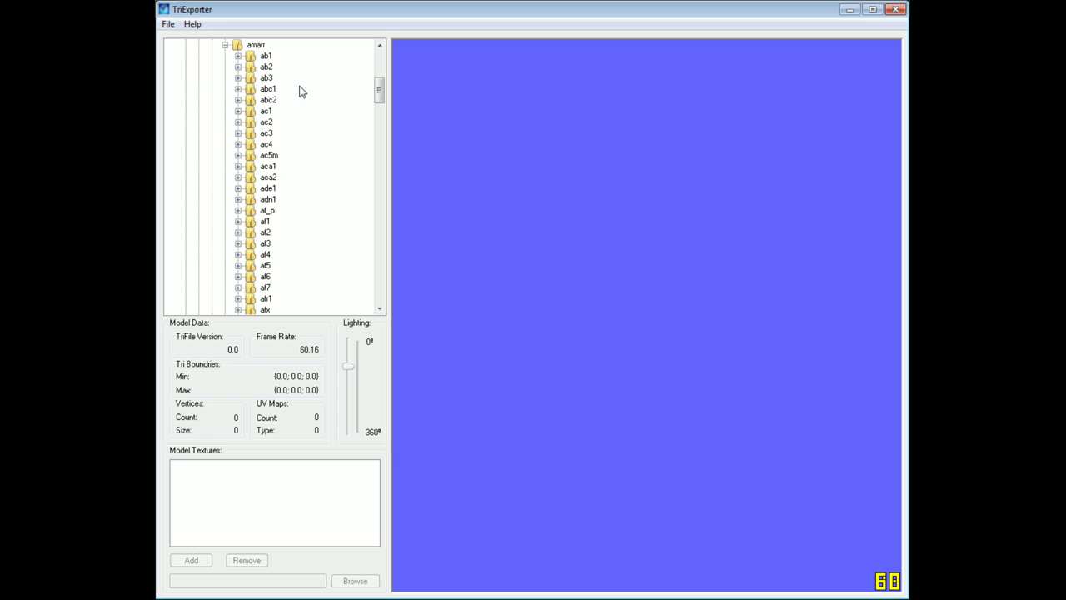
{"action": "left_click", "coordinate": [238, 110]}
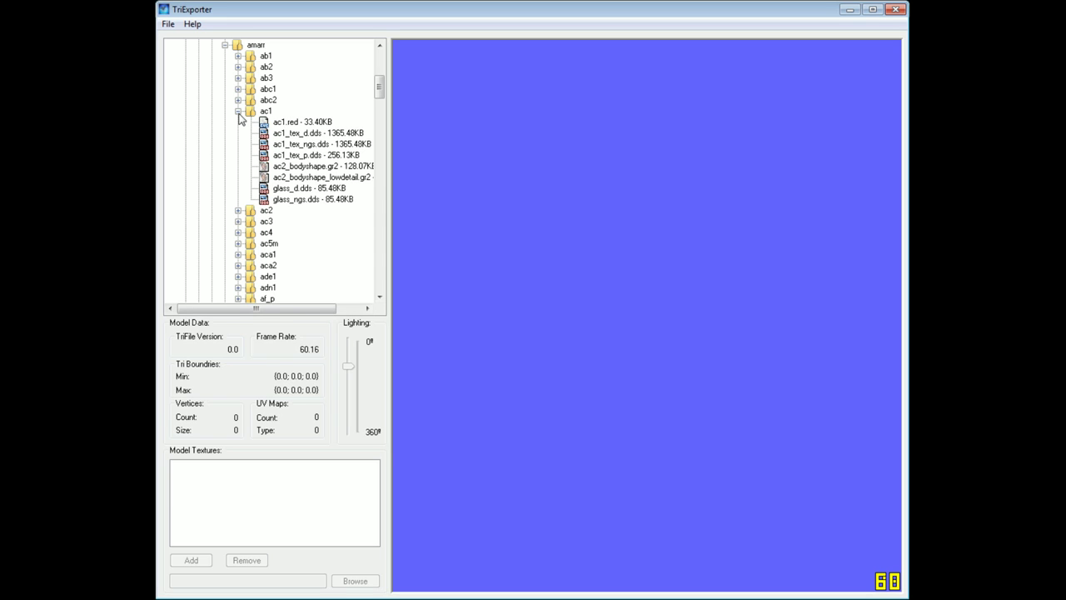
Load the ac2_bodyshape.gr2 hull model from ac1 into the 3D viewer
{"action": "left_click", "coordinate": [296, 168]}
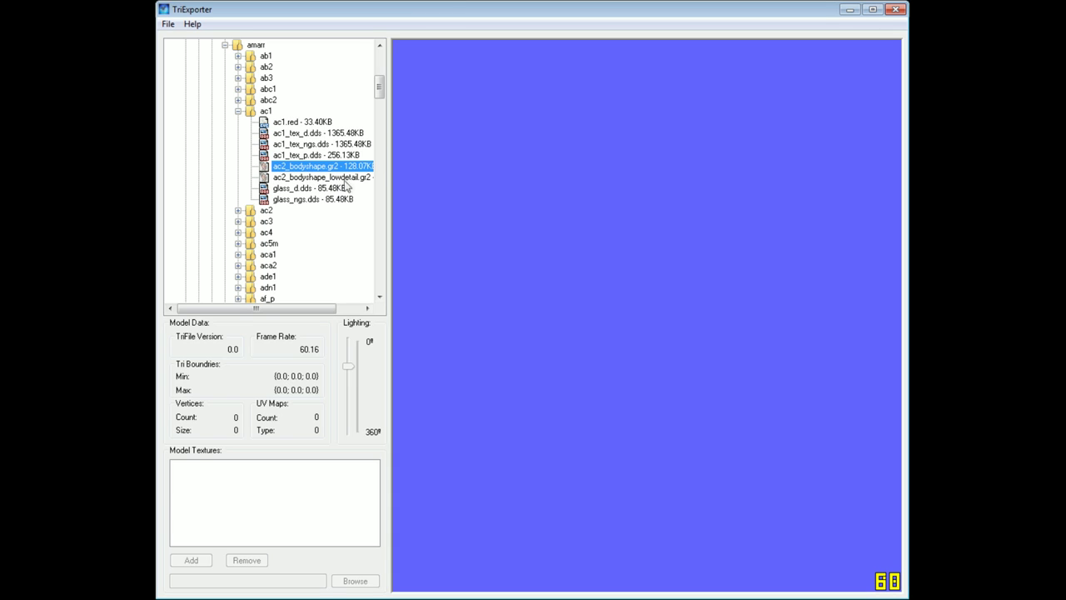
{"action": "left_click", "coordinate": [307, 178]}
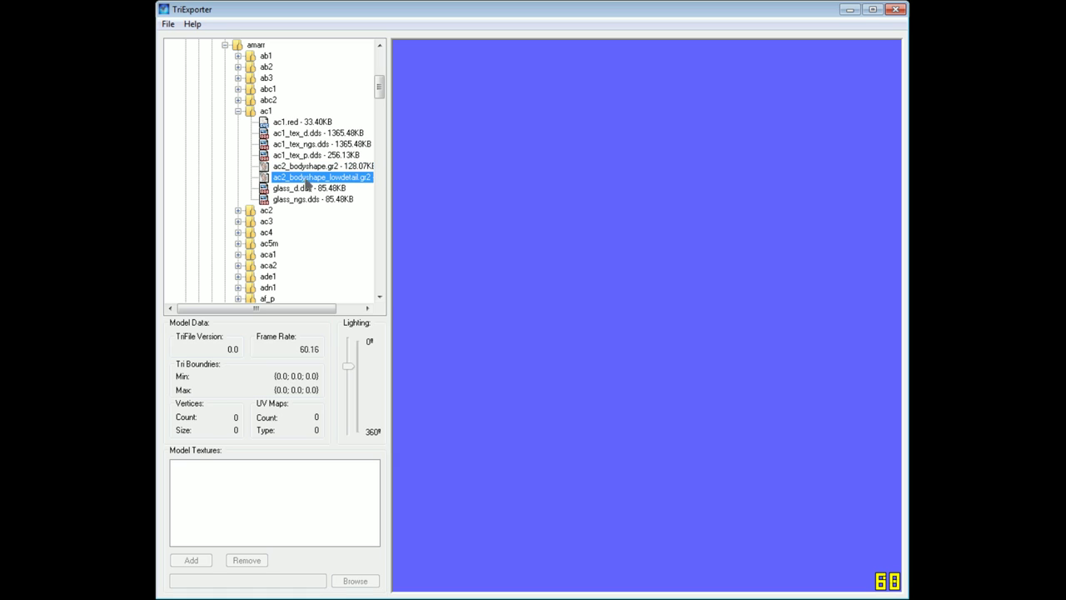
{"action": "left_click", "coordinate": [307, 166]}
{"action": "left_click", "coordinate": [307, 178]}
{"action": "left_click", "coordinate": [309, 170]}
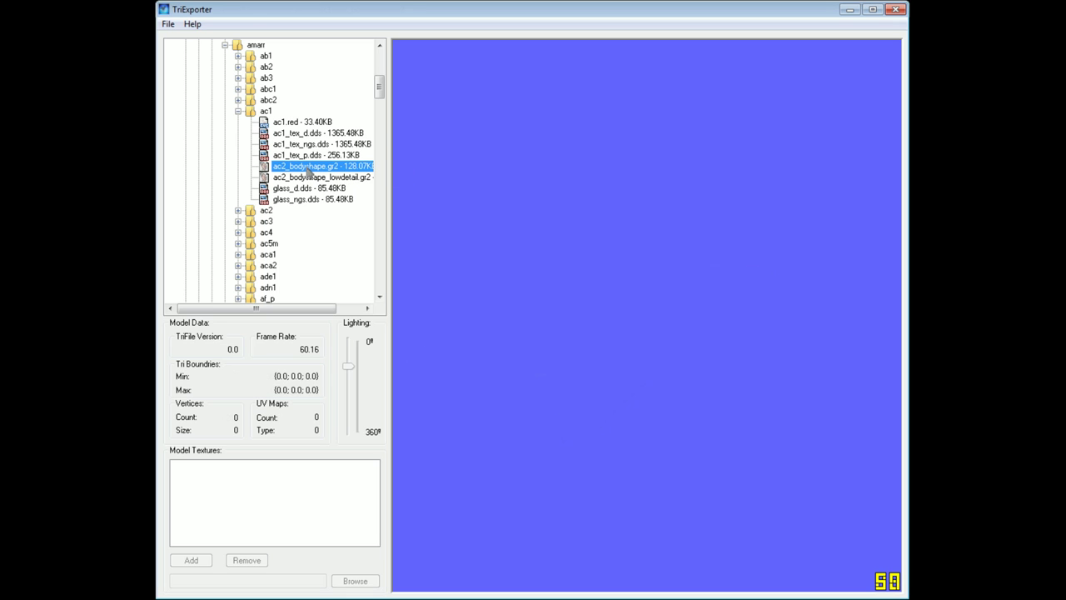
{"action": "double_click", "coordinate": [308, 171]}
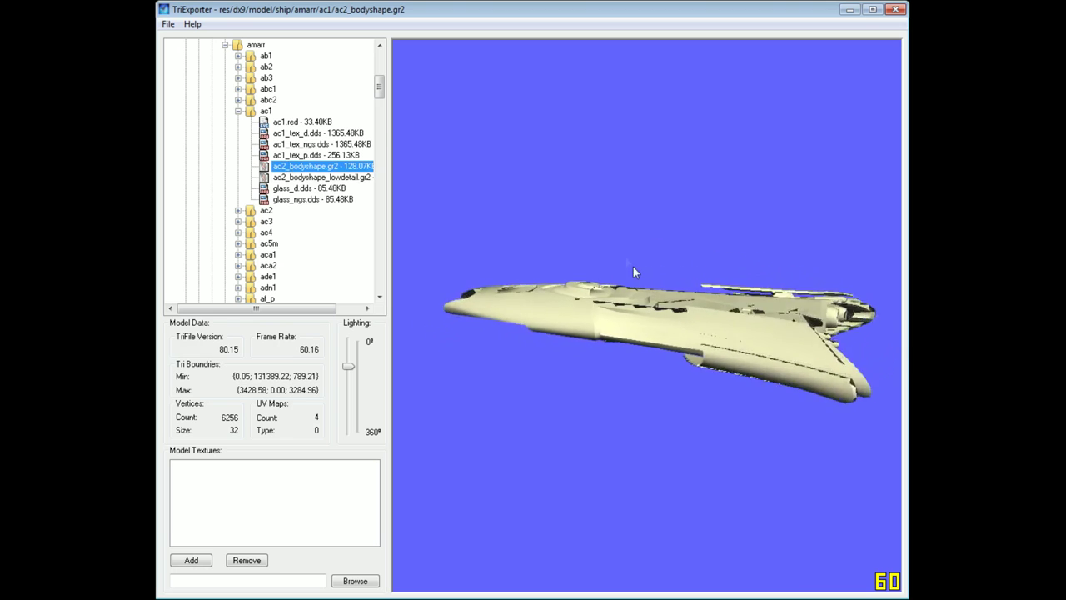
{"action": "left_click", "coordinate": [303, 178]}
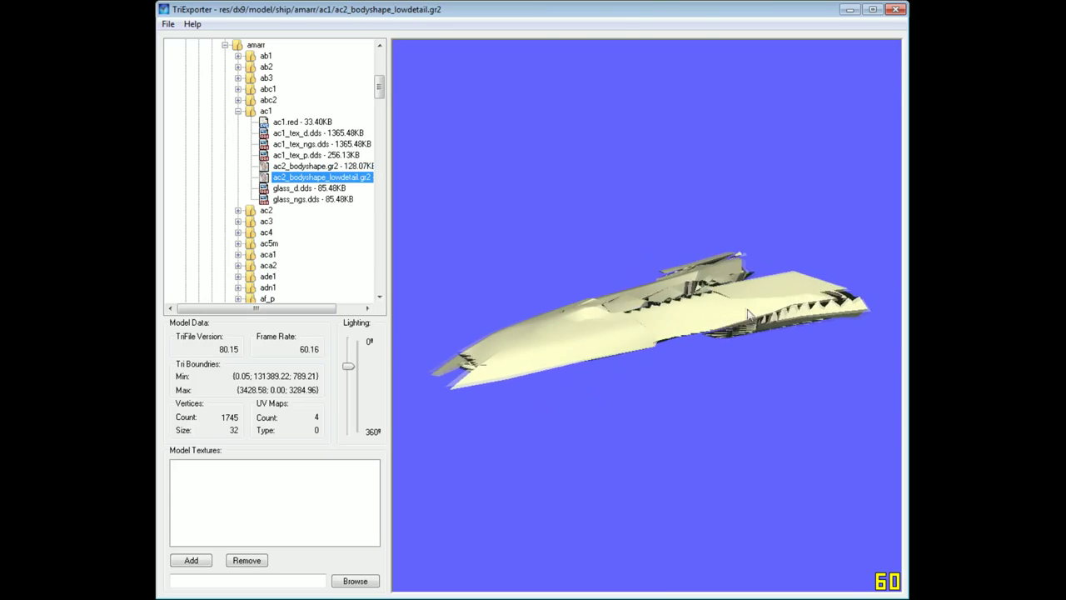
{"action": "left_click", "coordinate": [304, 168]}
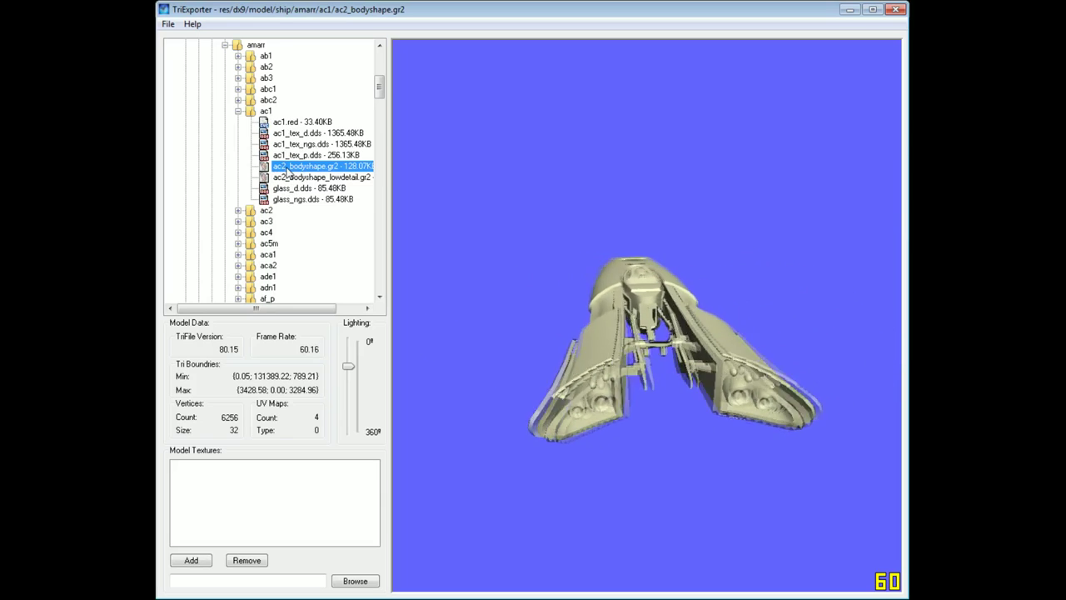
{"action": "left_click", "coordinate": [238, 210]}
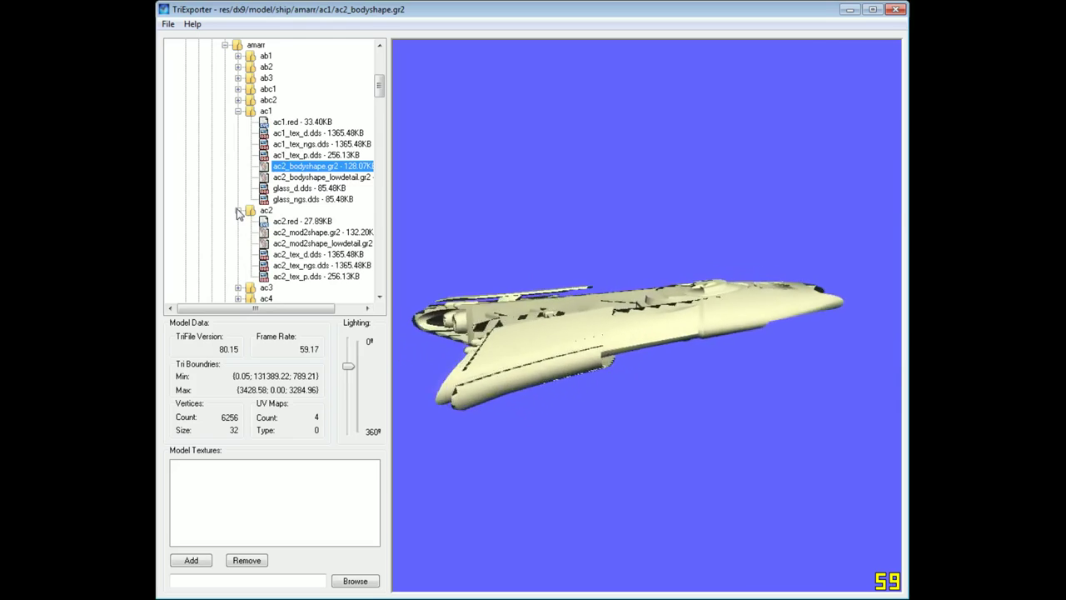
{"action": "left_click", "coordinate": [296, 233]}
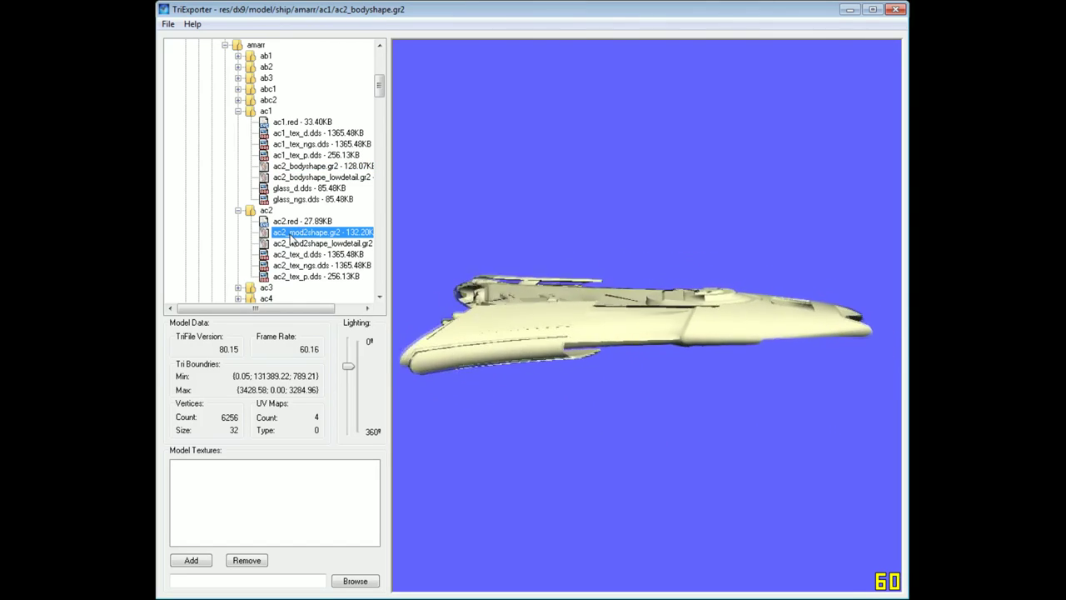
{"action": "double_click", "coordinate": [290, 236]}
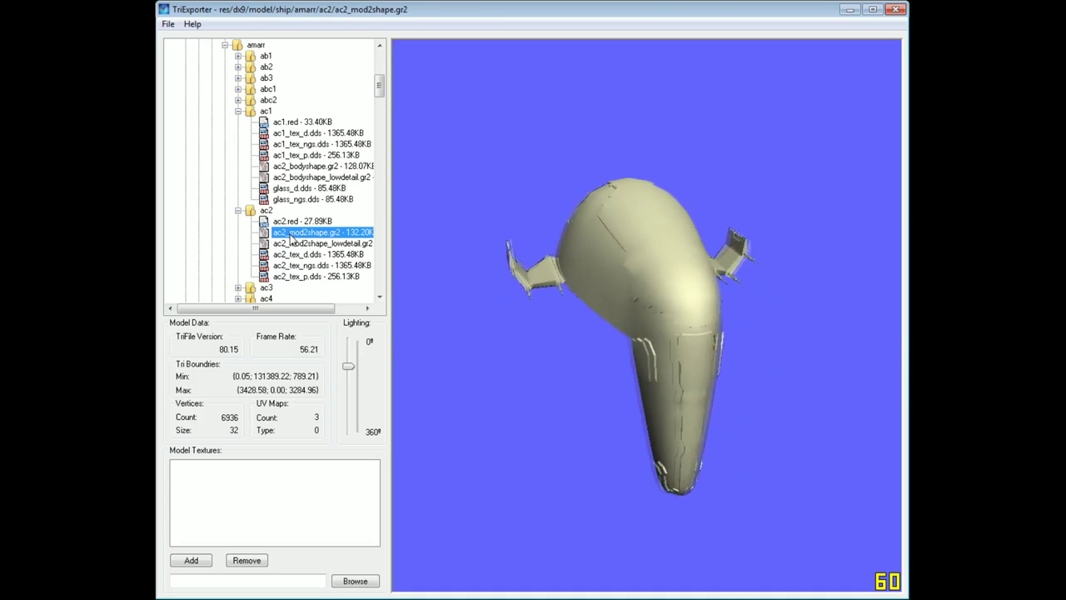
{"action": "left_click", "coordinate": [239, 210]}
{"action": "double_click", "coordinate": [280, 167]}
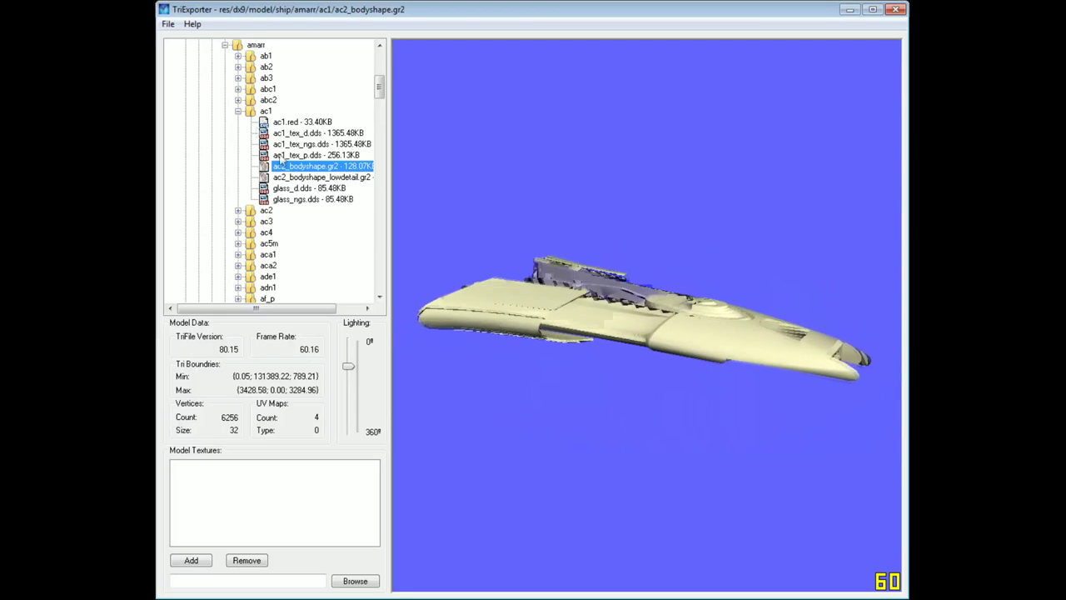
Start exporting the loaded model with the file type set to 3DS Files (*.3ds)
{"action": "left_click", "coordinate": [167, 25]}
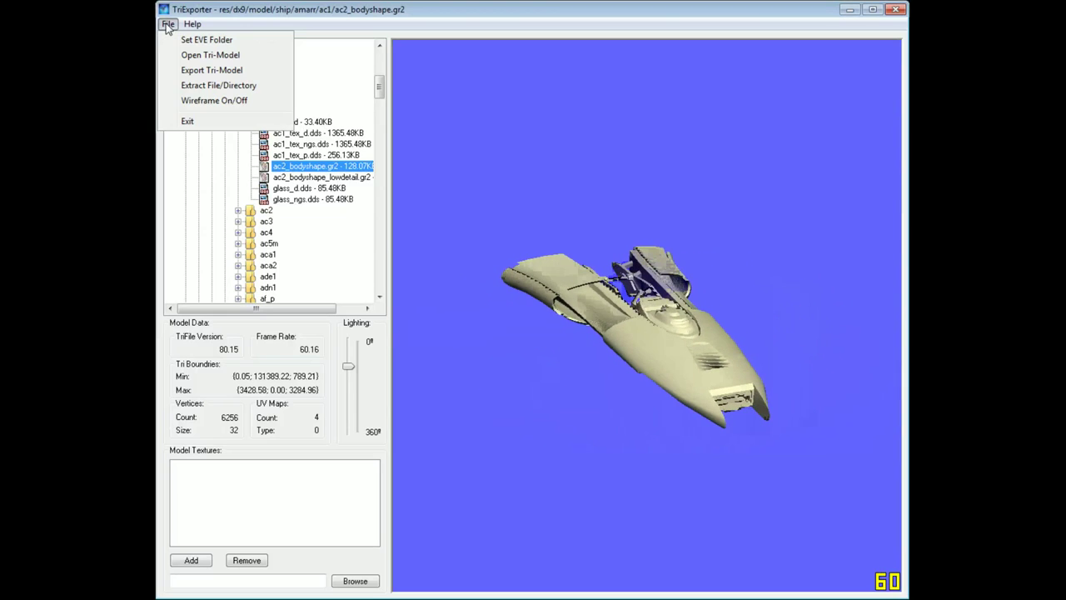
{"action": "left_click", "coordinate": [190, 73]}
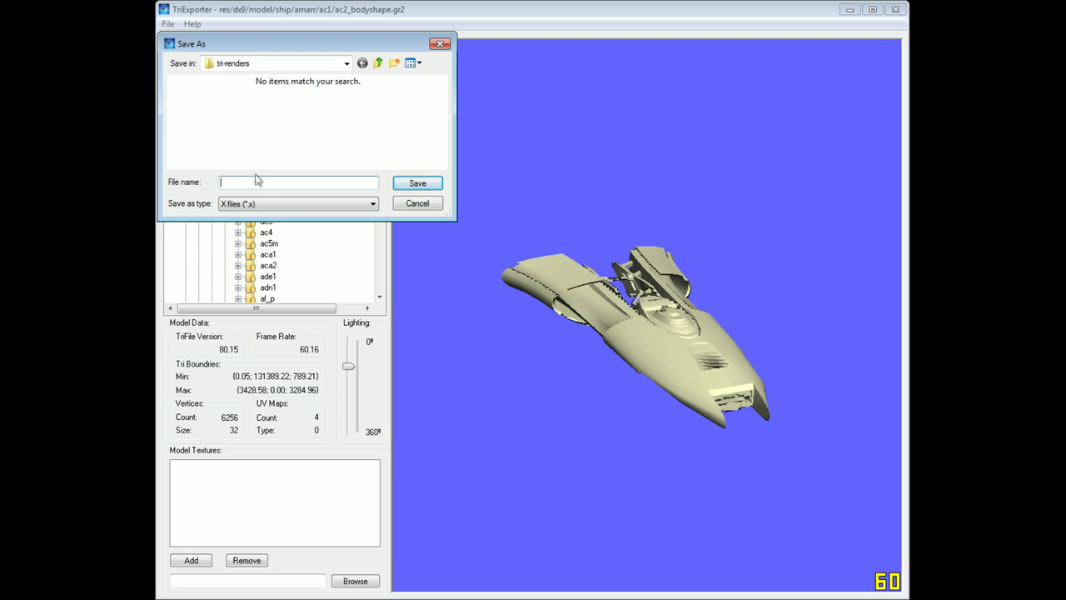
{"action": "left_click", "coordinate": [224, 208]}
{"action": "left_click", "coordinate": [254, 208]}
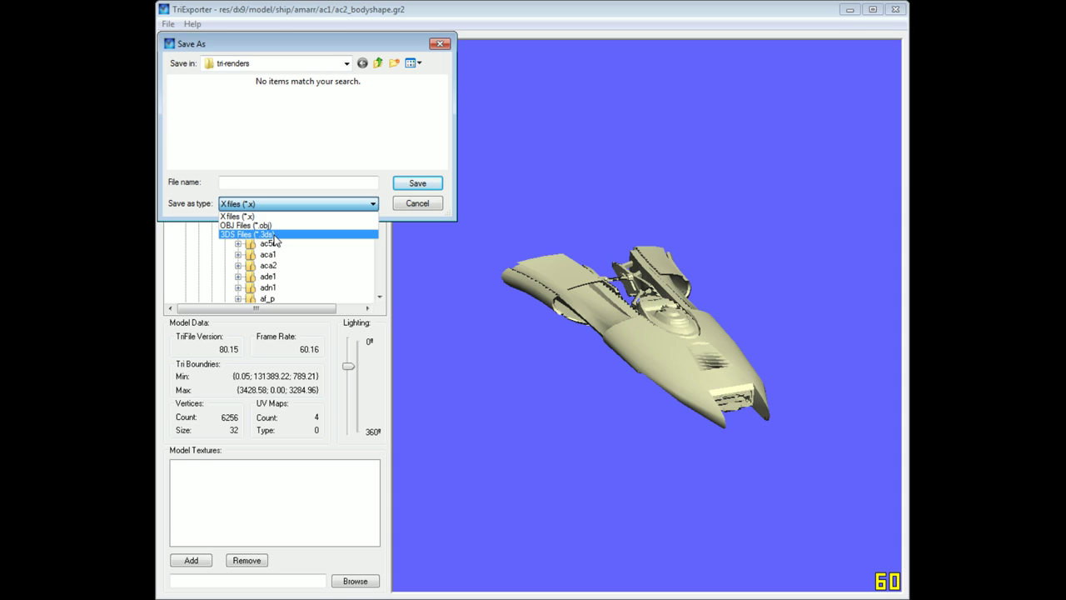
{"action": "left_click", "coordinate": [275, 237]}
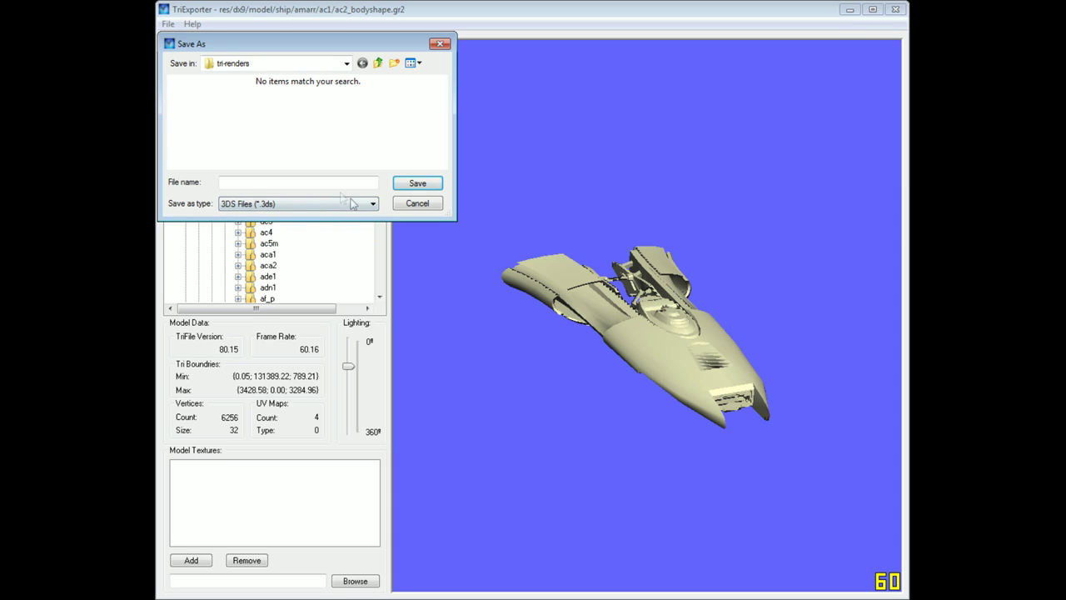
{"action": "left_click", "coordinate": [276, 205]}
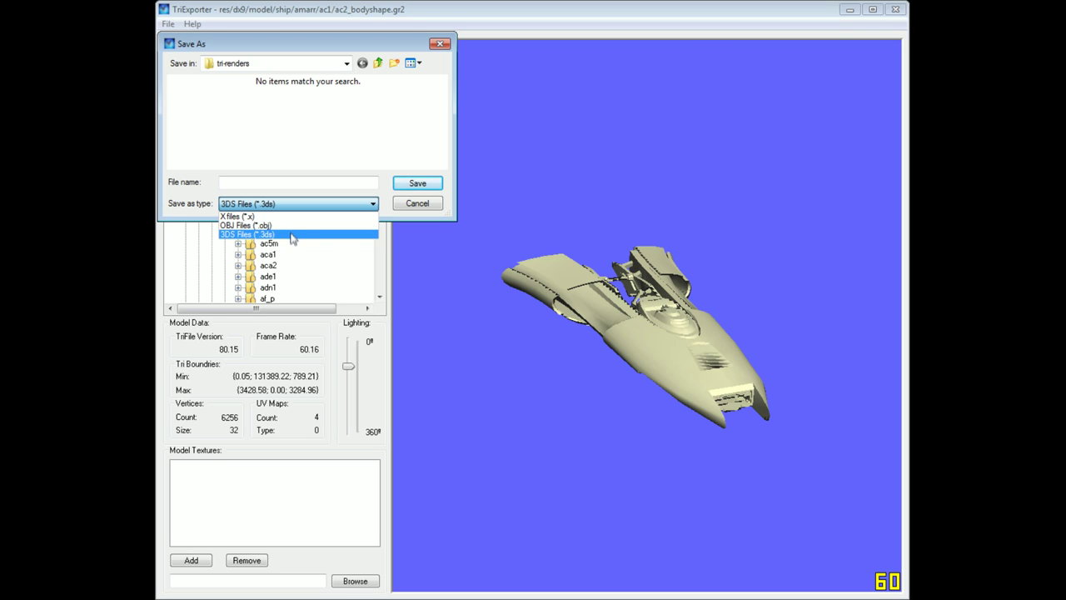
{"action": "left_click", "coordinate": [281, 236]}
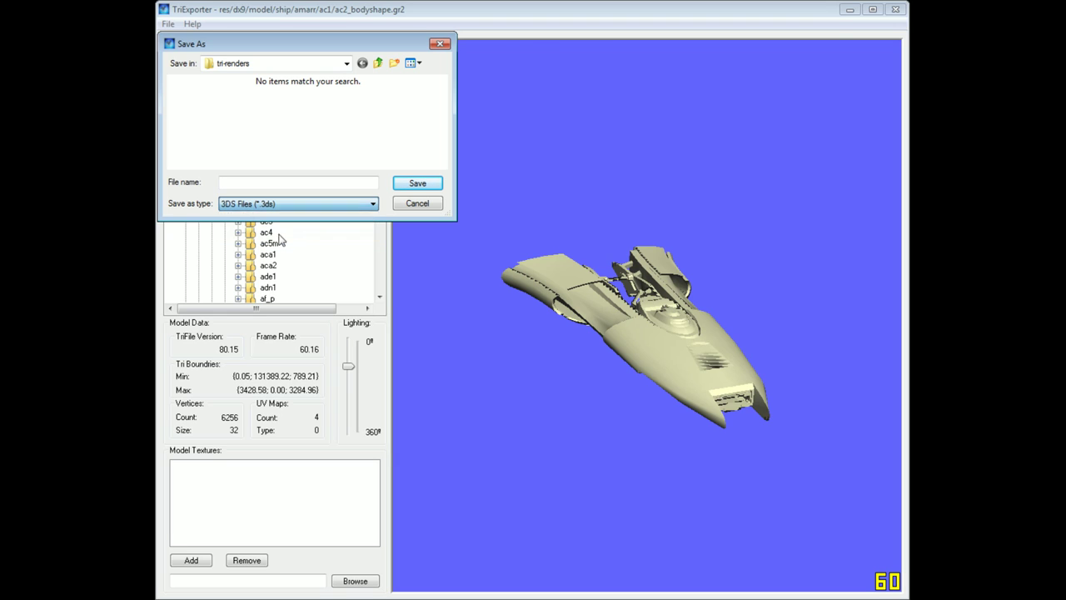
Save the export as ac1 in the tri-renders folder
{"action": "left_click", "coordinate": [237, 182]}
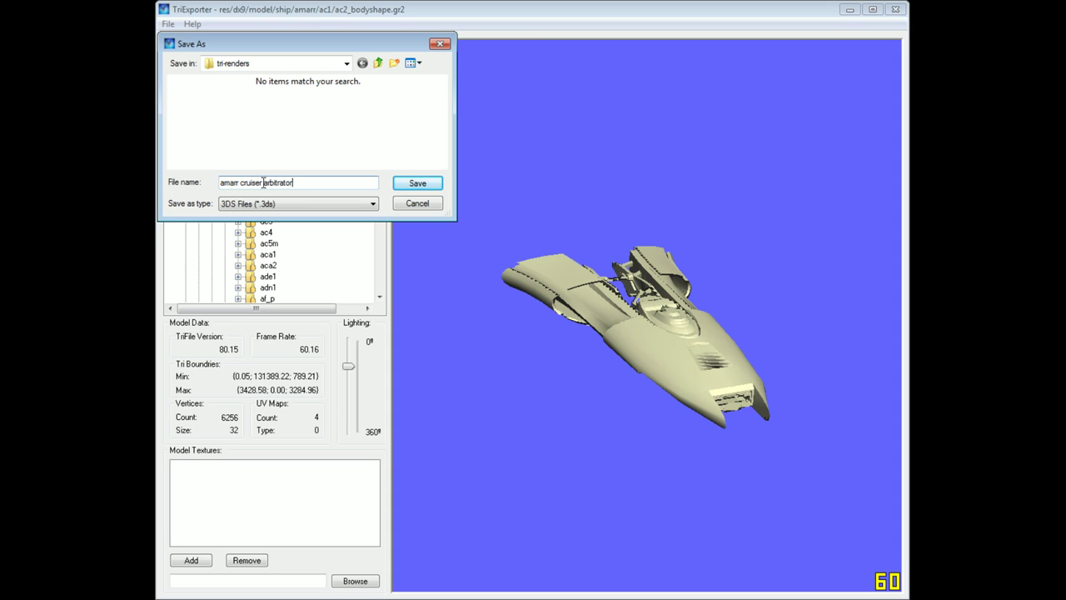
{"action": "key", "text": "BackSpace"}
{"action": "key", "text": "BackSpace"}
{"action": "key", "text": "BackSpace"}
{"action": "key", "text": "BackSpace"}
{"action": "key", "text": "BackSpace"}
{"action": "key", "text": "BackSpace"}
{"action": "key", "text": "BackSpace"}
{"action": "key", "text": "BackSpace"}
{"action": "key", "text": "BackSpace"}
{"action": "key", "text": "BackSpace"}
{"action": "key", "text": "BackSpace"}
{"action": "key", "text": "BackSpace"}
{"action": "left_click", "coordinate": [417, 184]}
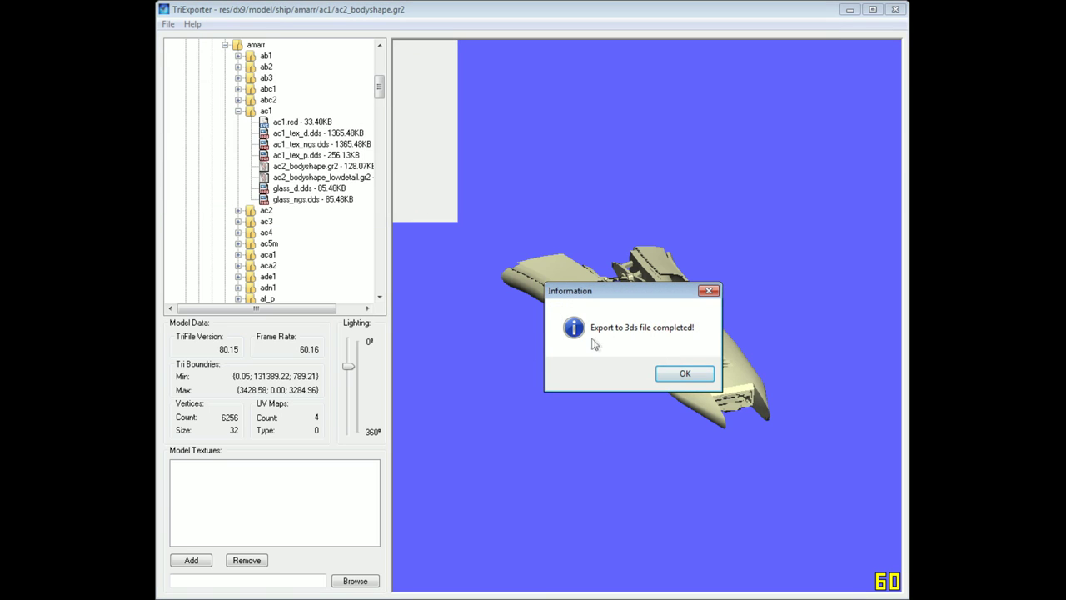
Dismiss the export notice, look through ac1's .dds textures, and select the ac1 folder
{"action": "left_click", "coordinate": [681, 375]}
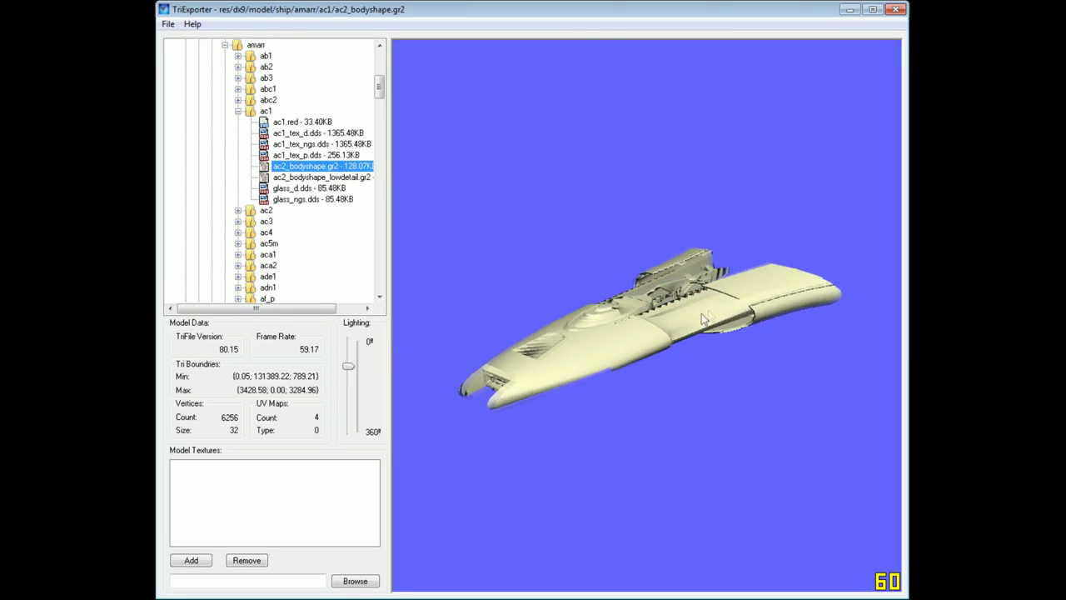
{"action": "left_click", "coordinate": [322, 144]}
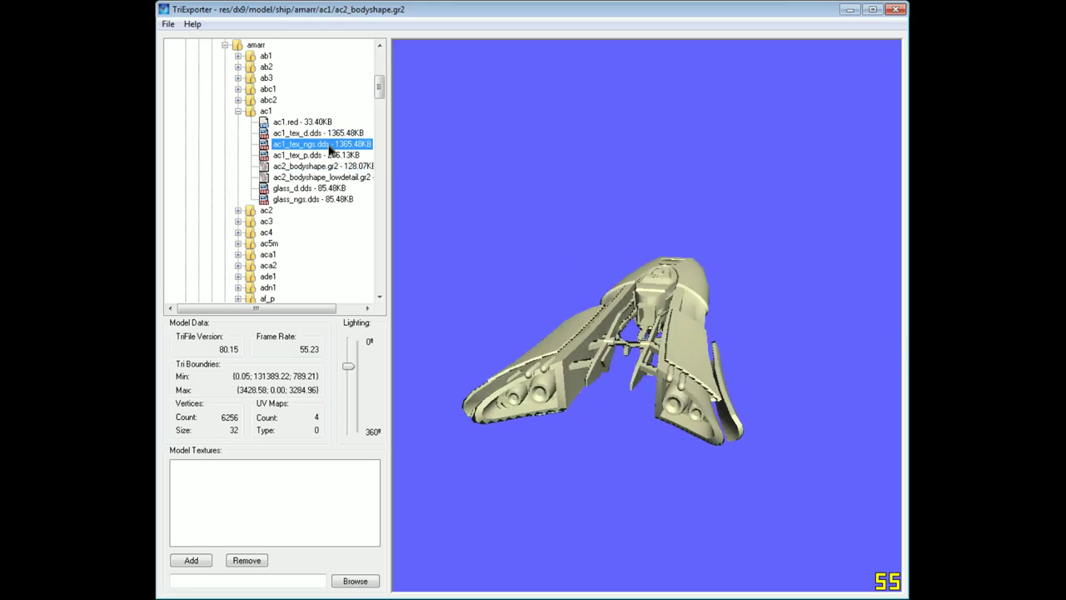
{"action": "left_click", "coordinate": [326, 155]}
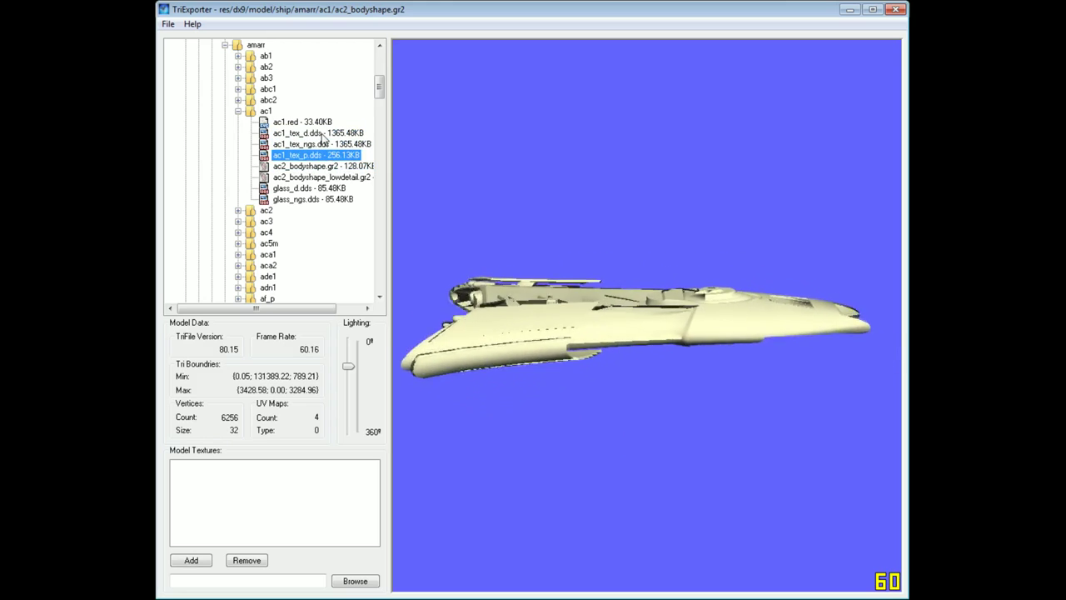
{"action": "left_click", "coordinate": [303, 135]}
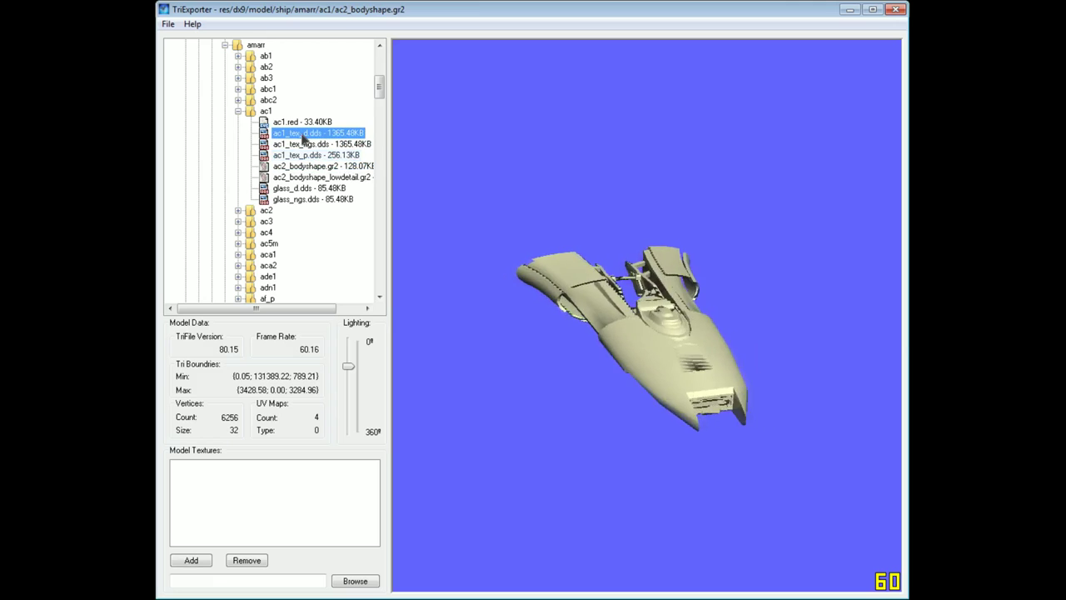
{"action": "left_click", "coordinate": [308, 145]}
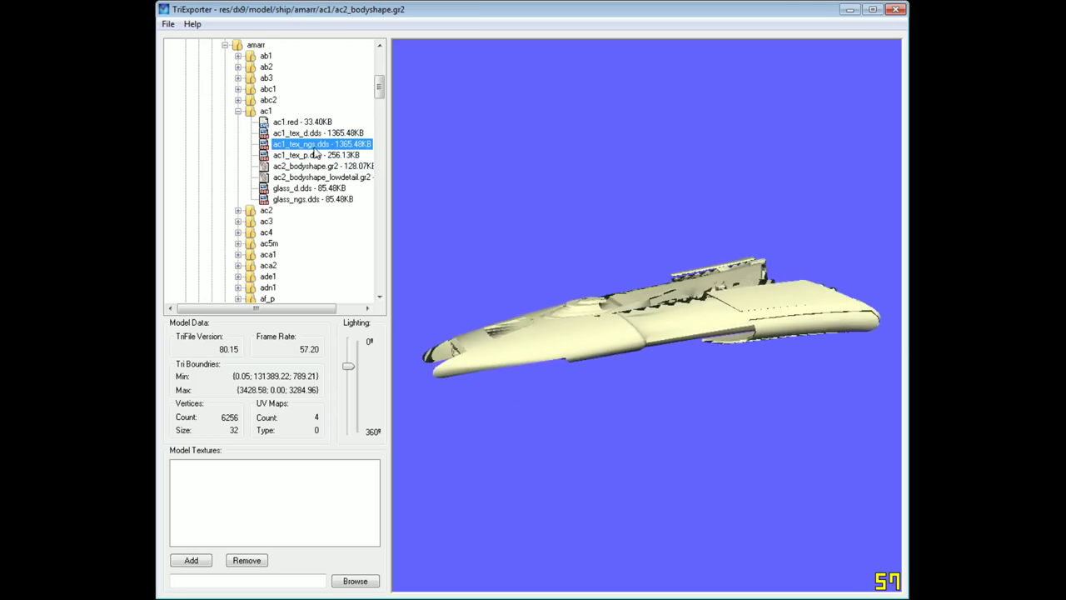
{"action": "left_click", "coordinate": [306, 157]}
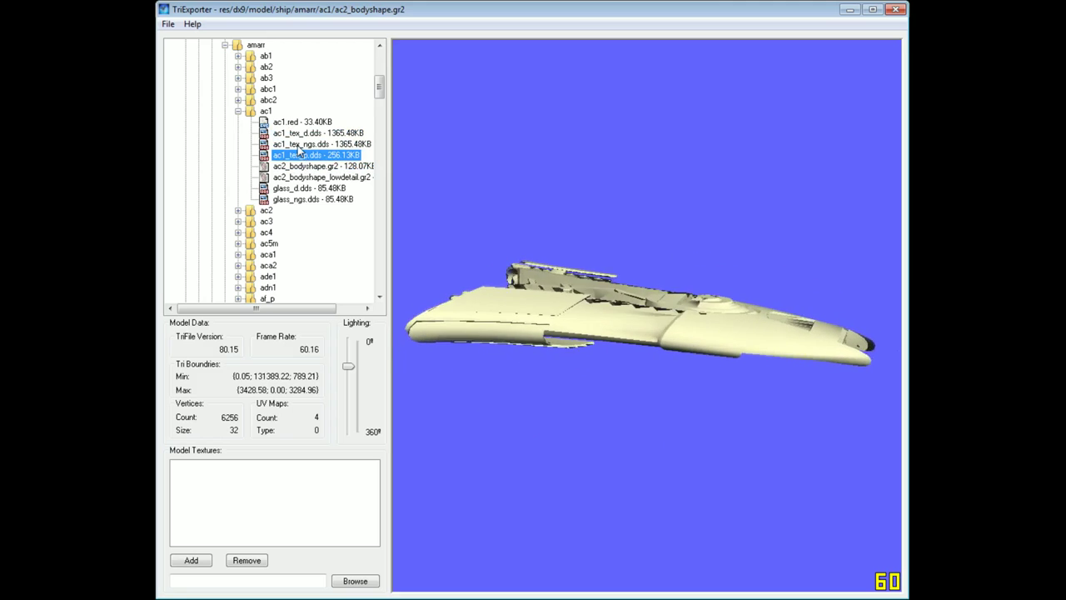
{"action": "left_click", "coordinate": [254, 113]}
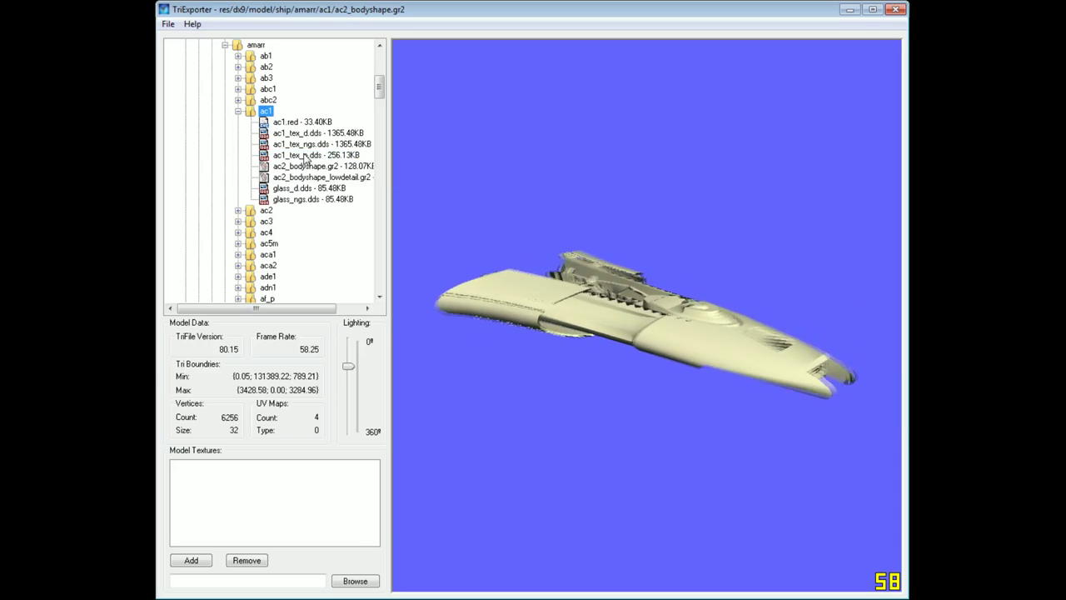
{"action": "left_click", "coordinate": [169, 25]}
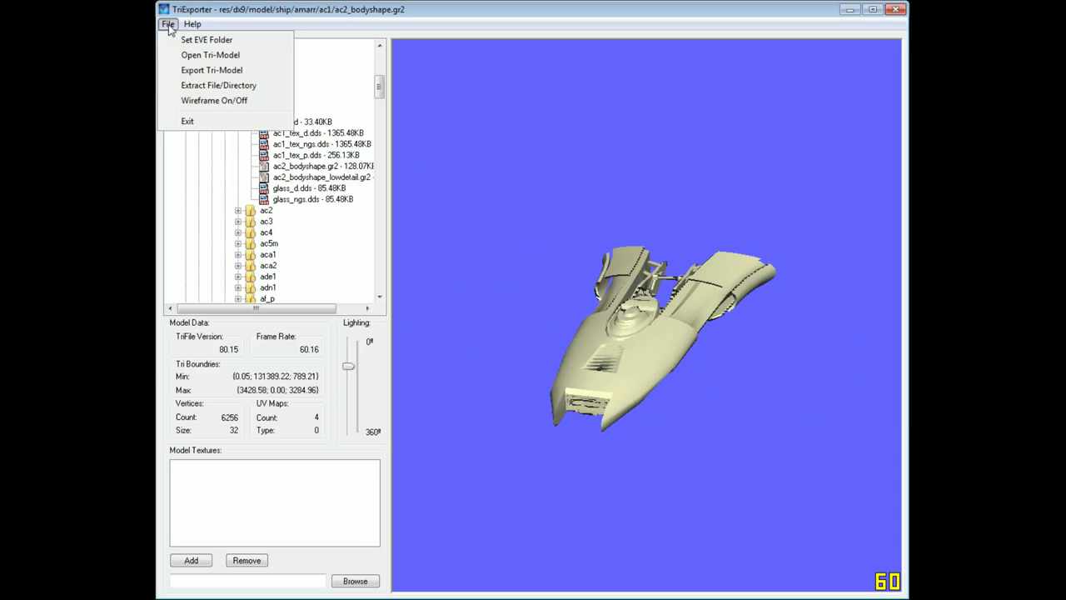
Extract the ac1 folder into My Documents\tri-renders on Local Disk (D:)
{"action": "left_click", "coordinate": [206, 86]}
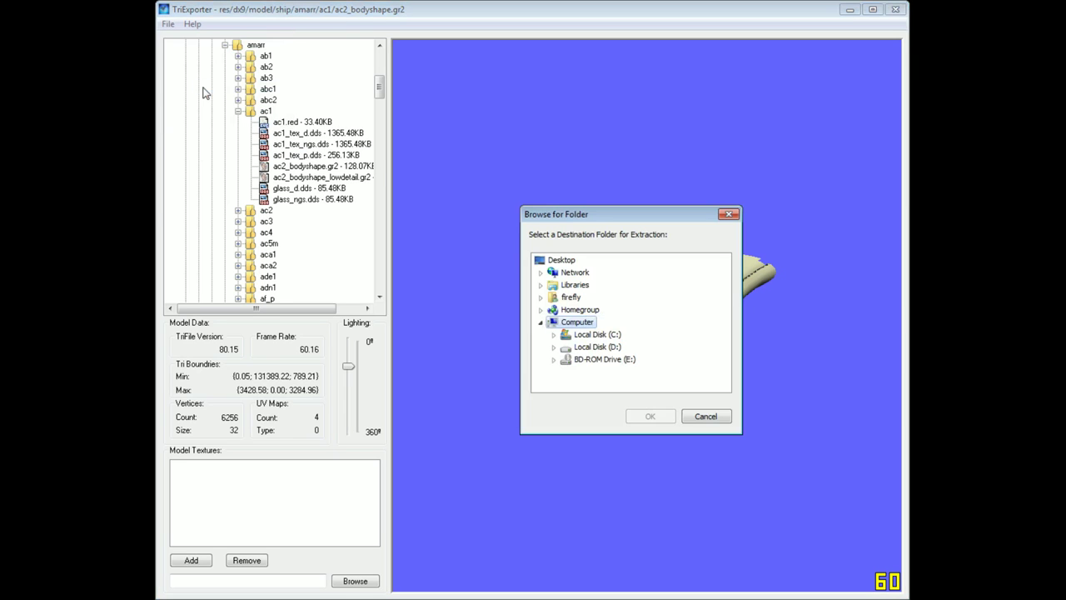
{"action": "left_click", "coordinate": [555, 348]}
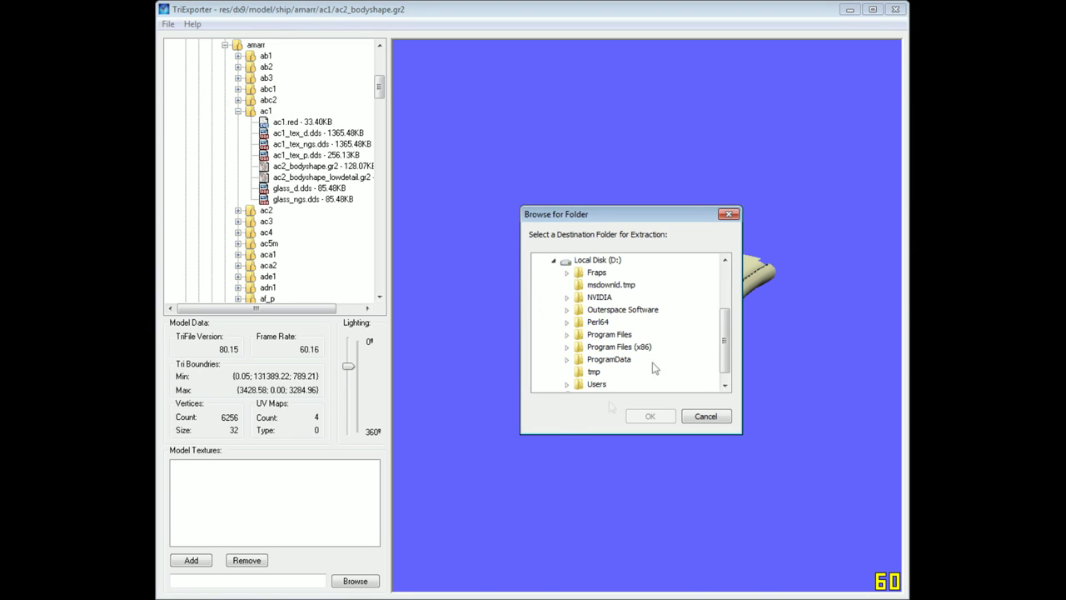
{"action": "scroll", "coordinate": [728, 343], "scroll_direction": "down", "scroll_amount": 1}
{"action": "left_click", "coordinate": [567, 372]}
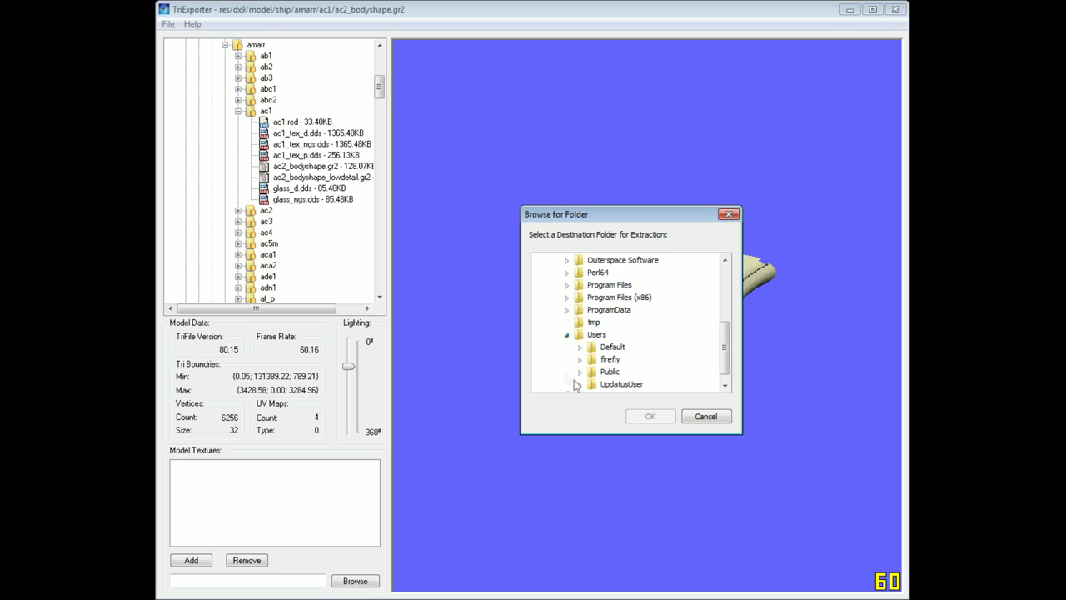
{"action": "scroll", "coordinate": [724, 348], "scroll_direction": "down", "scroll_amount": 1}
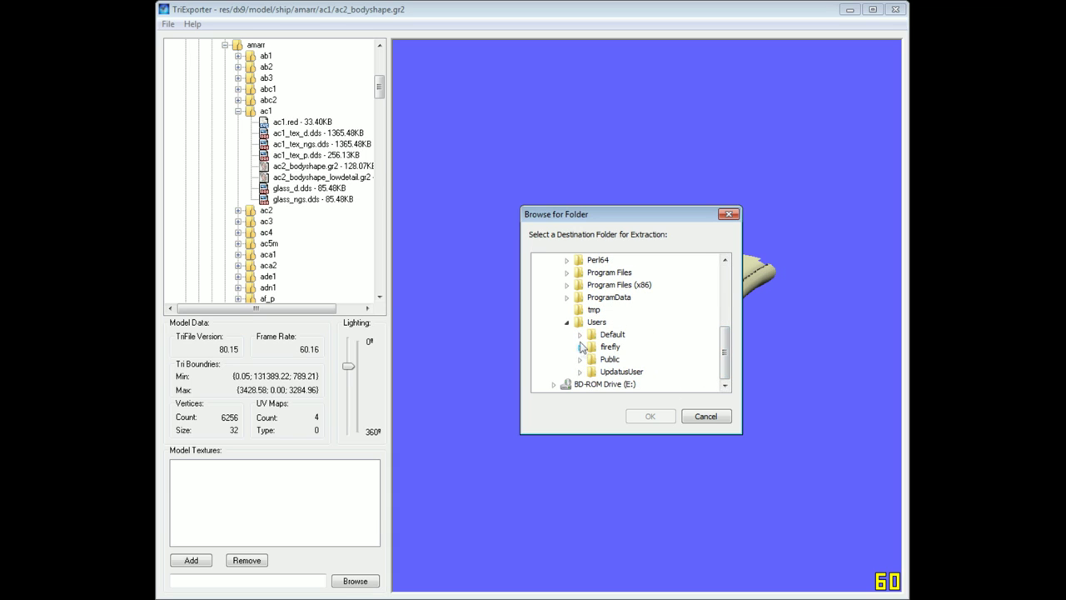
{"action": "left_click", "coordinate": [581, 347]}
{"action": "scroll", "coordinate": [600, 349], "scroll_direction": "down", "scroll_amount": 2}
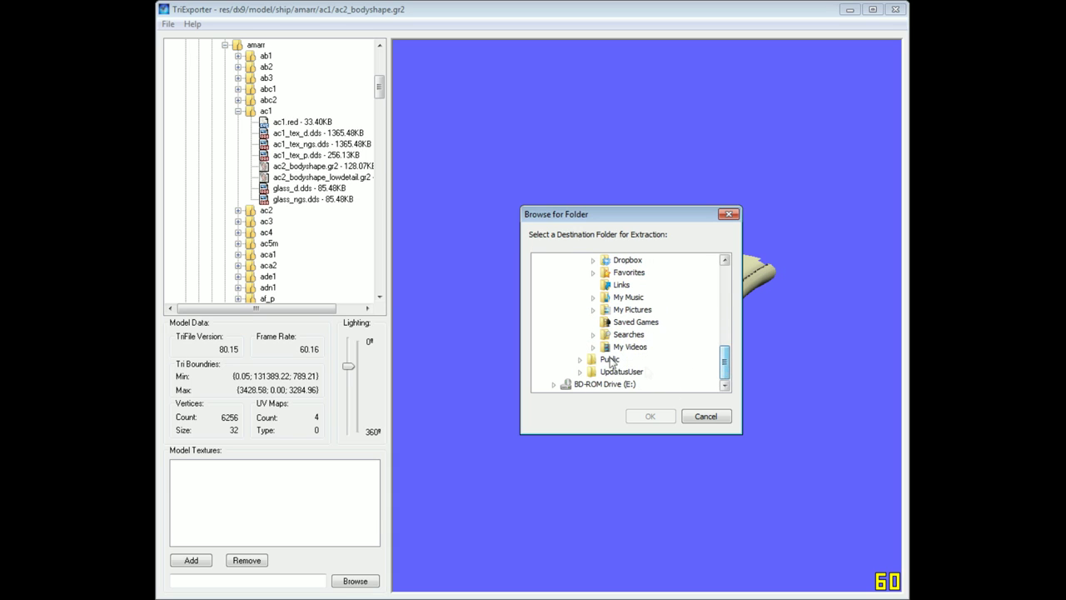
{"action": "scroll", "coordinate": [727, 357], "scroll_direction": "up", "scroll_amount": 2}
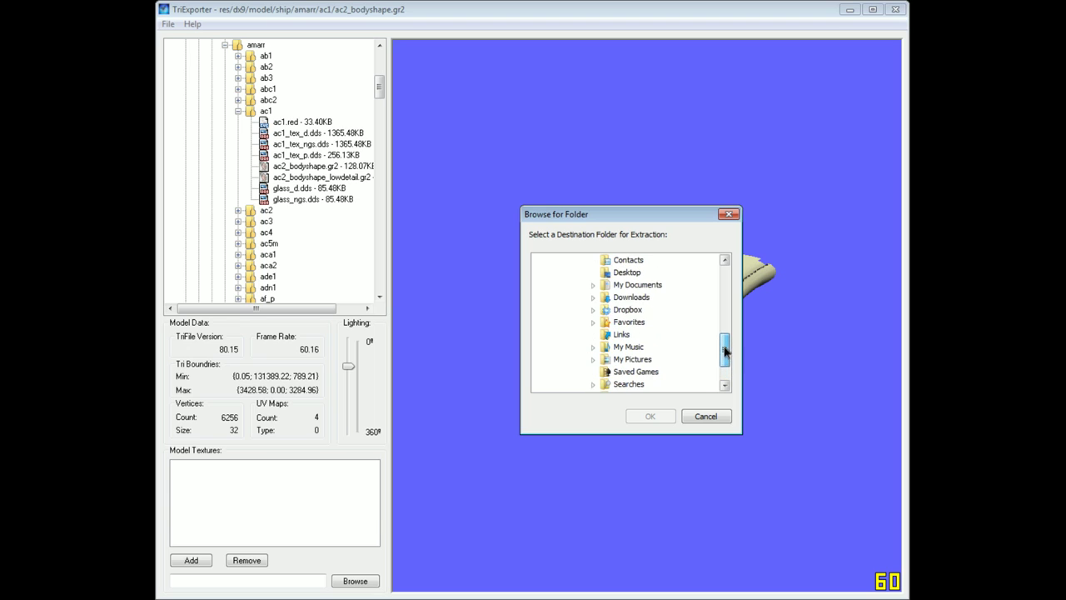
{"action": "left_click", "coordinate": [594, 286]}
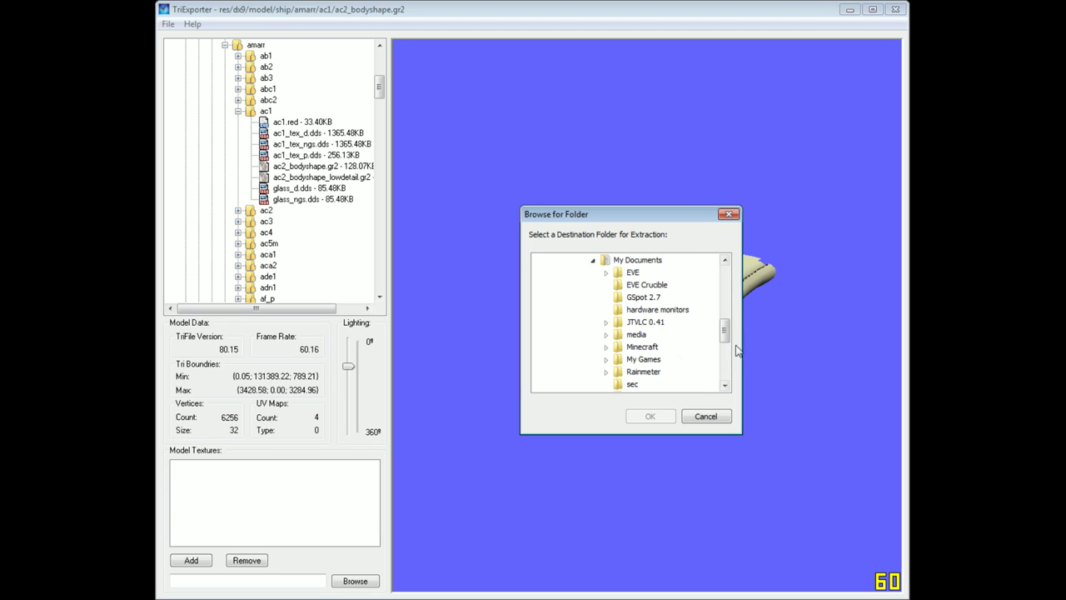
{"action": "scroll", "coordinate": [726, 341], "scroll_direction": "down", "scroll_amount": 3}
{"action": "left_click", "coordinate": [643, 346]}
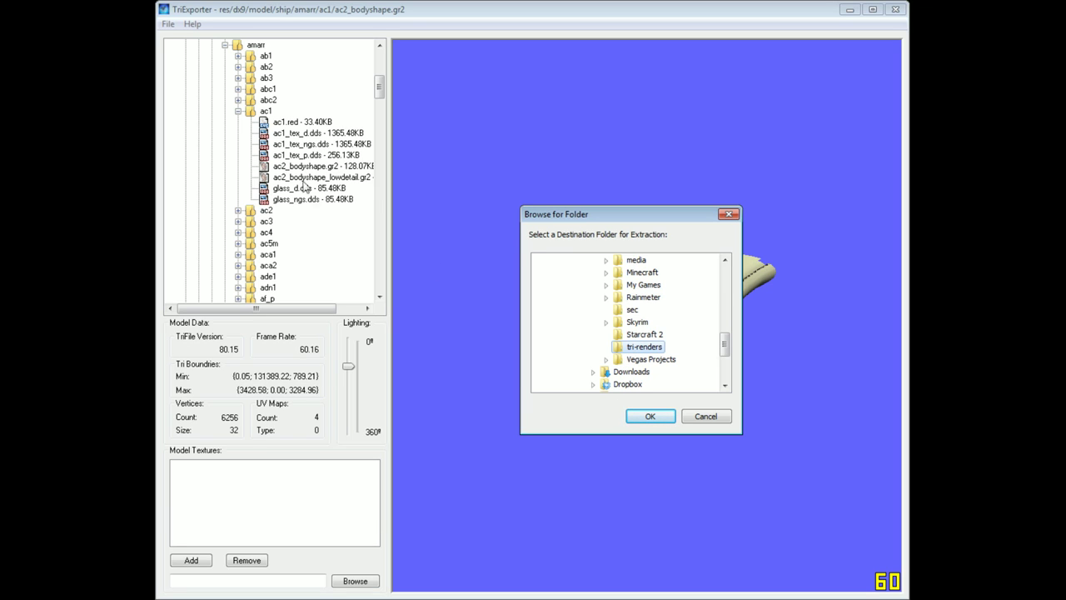
{"action": "left_click", "coordinate": [655, 416]}
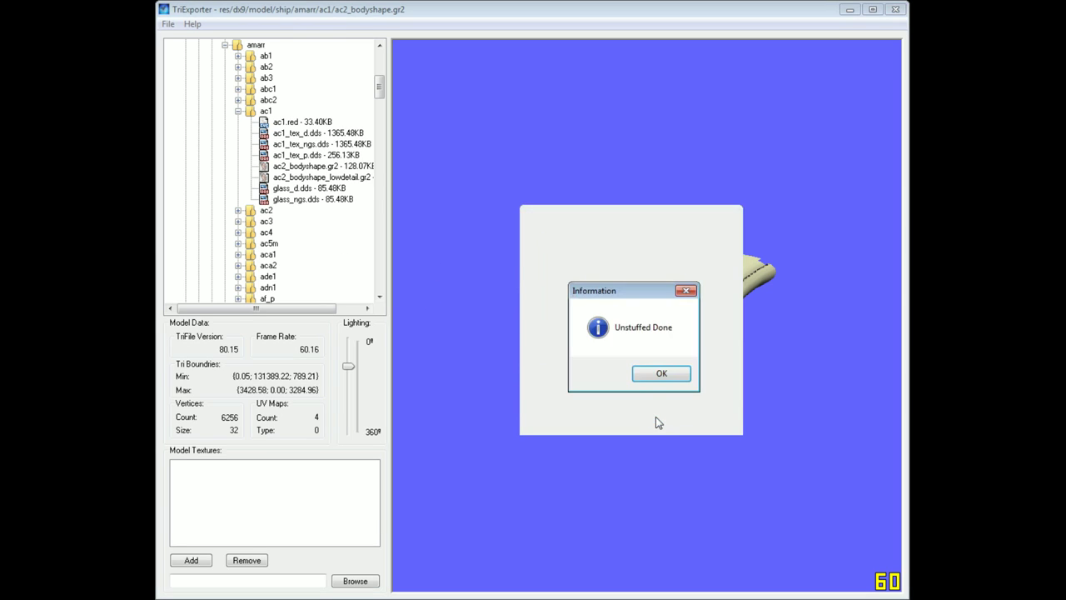